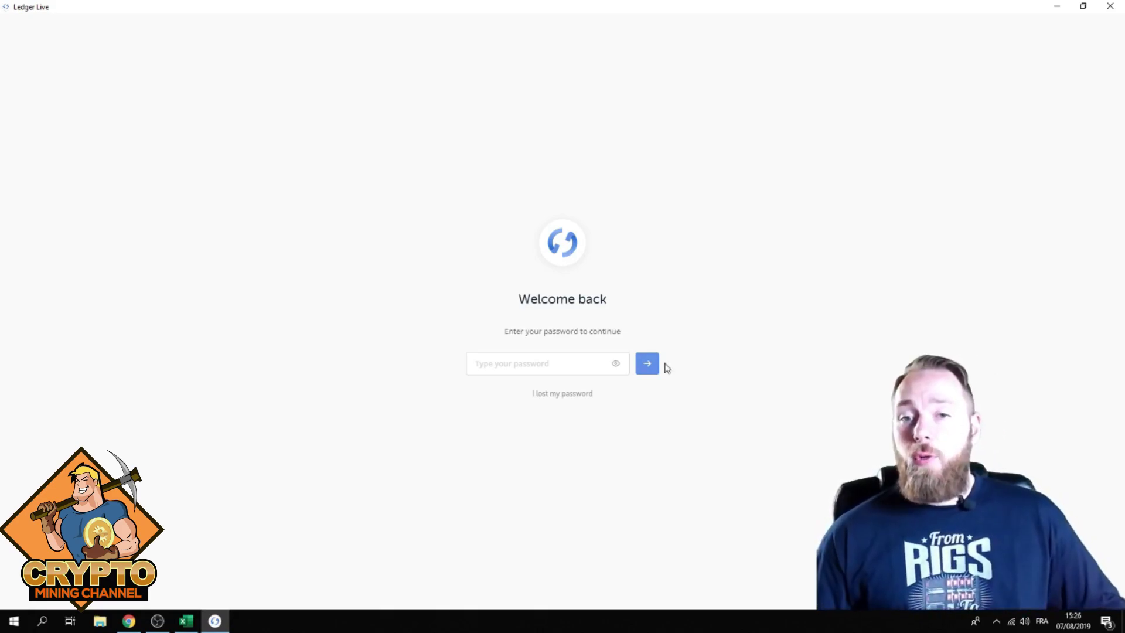
Step: Enter the password and unlock Ledger Live to show the five-account portfolio summary
click(542, 362)
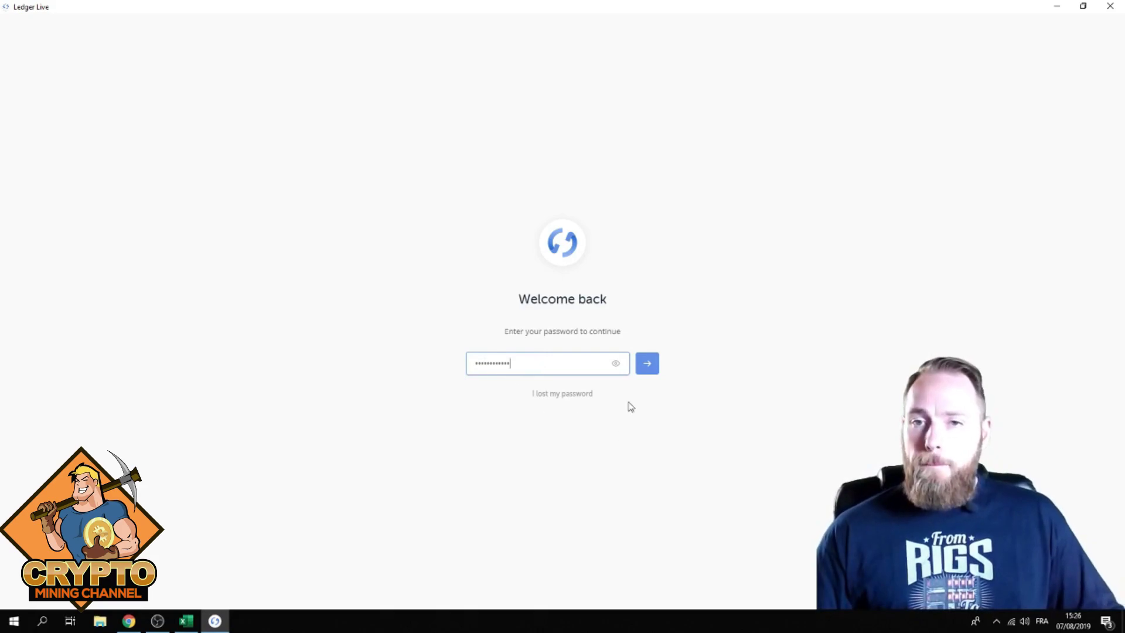
click(646, 362)
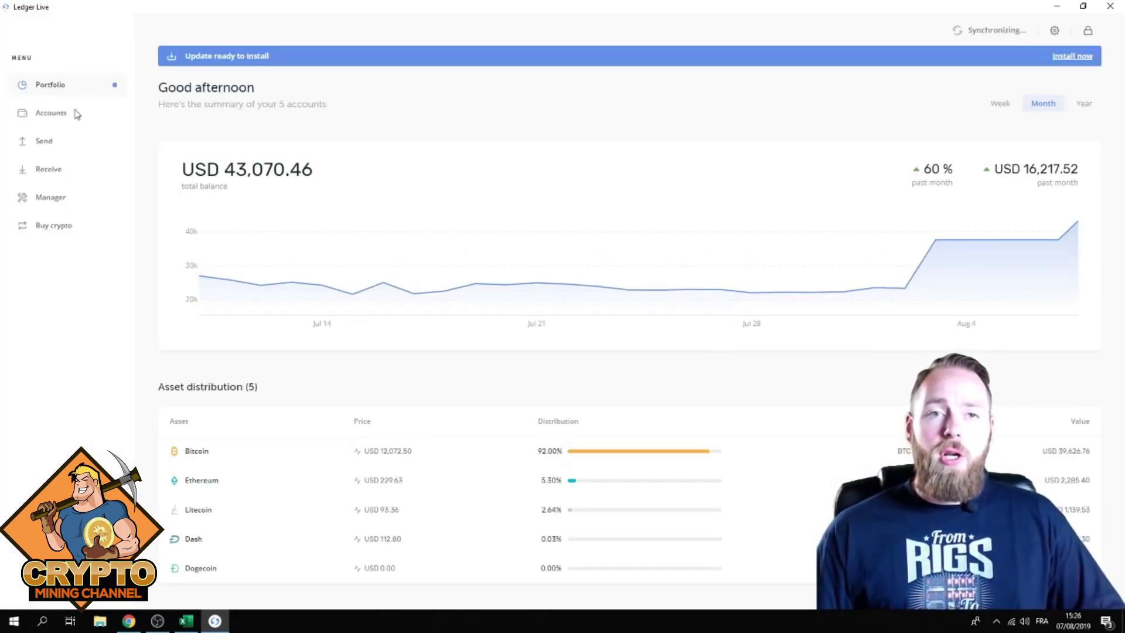
Step: In Manager, try removing Ethereum (blocked twice as a required app), then uninstall Bitcoin
click(51, 198)
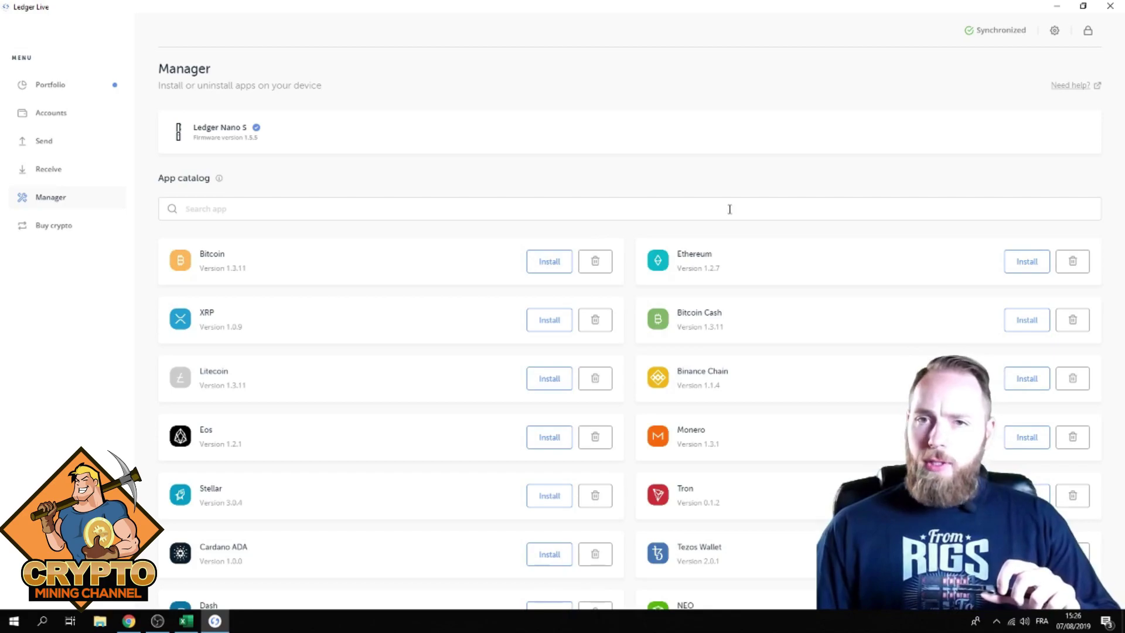
click(1072, 262)
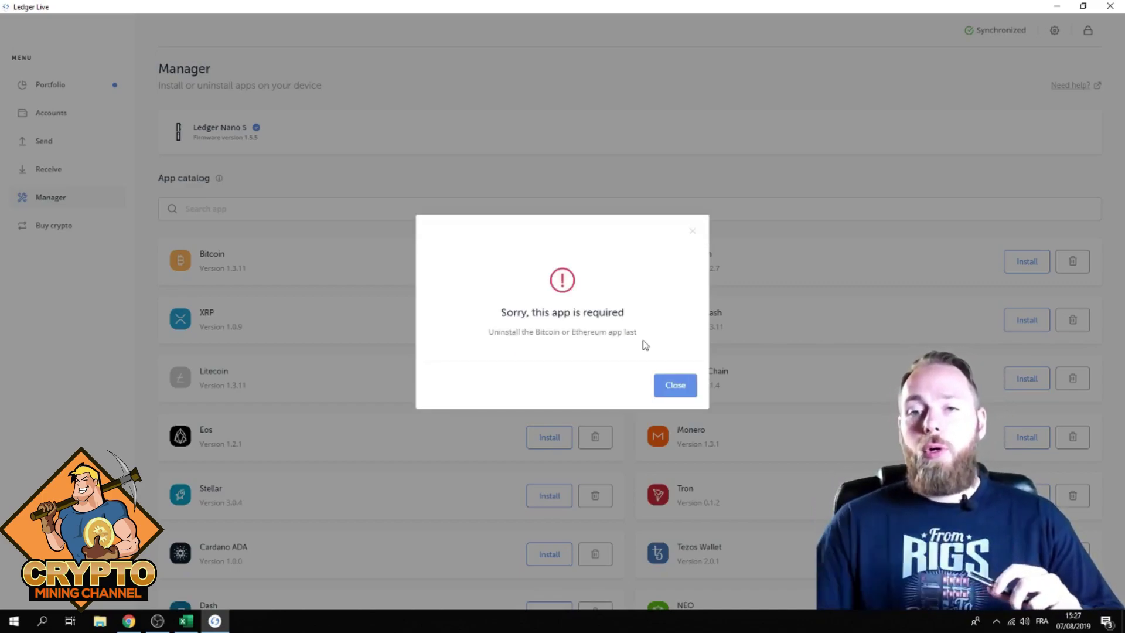
click(684, 388)
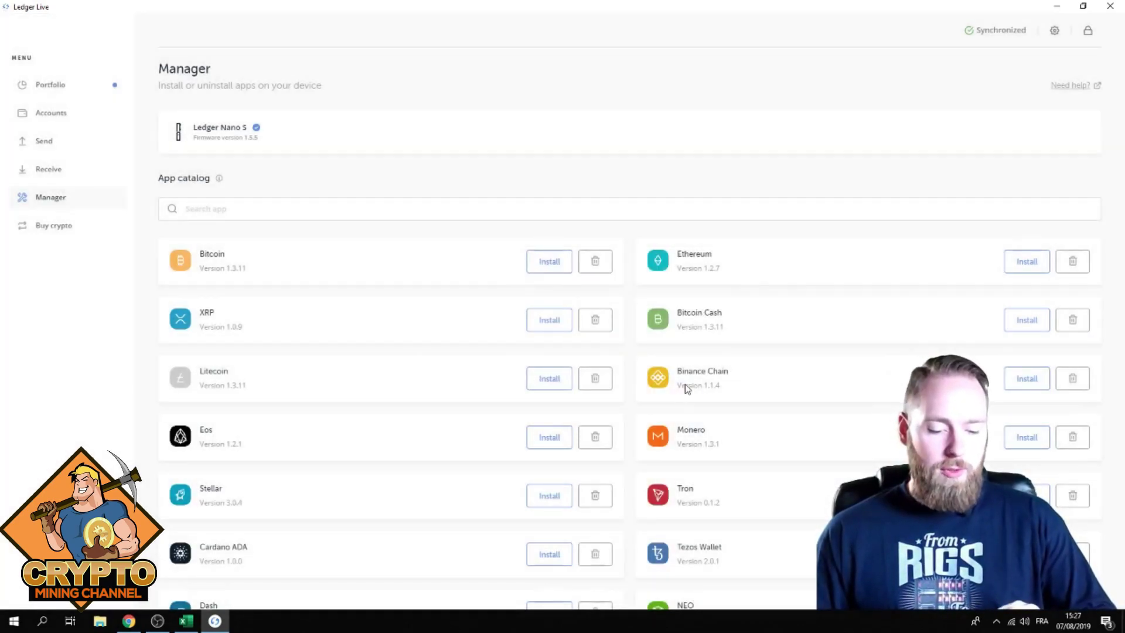
click(1072, 261)
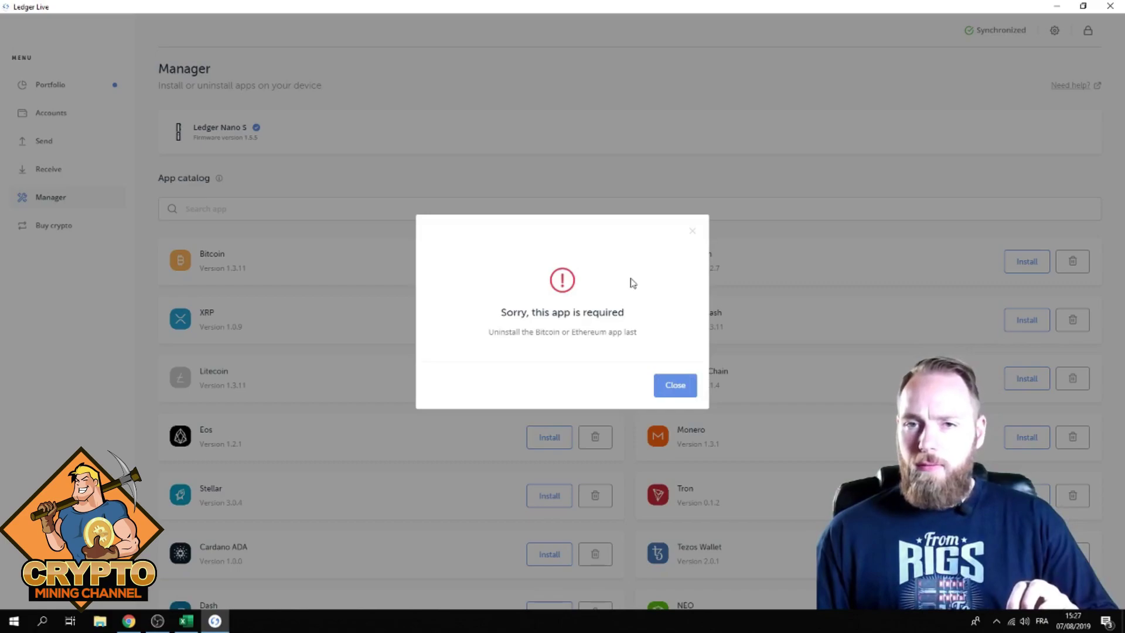
click(682, 387)
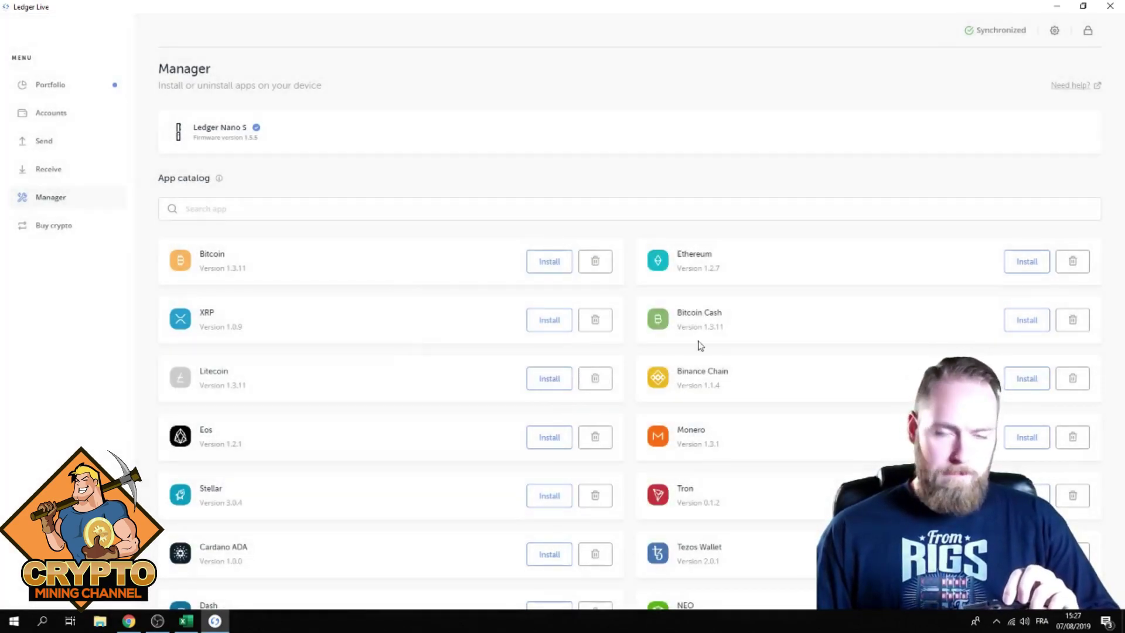
click(597, 265)
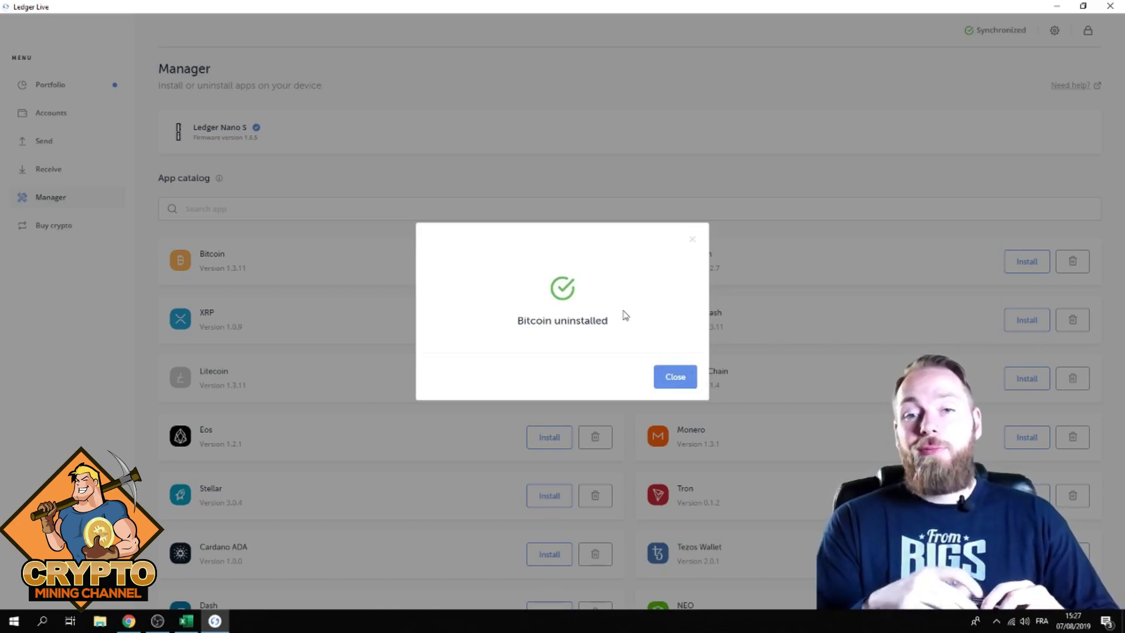
click(679, 378)
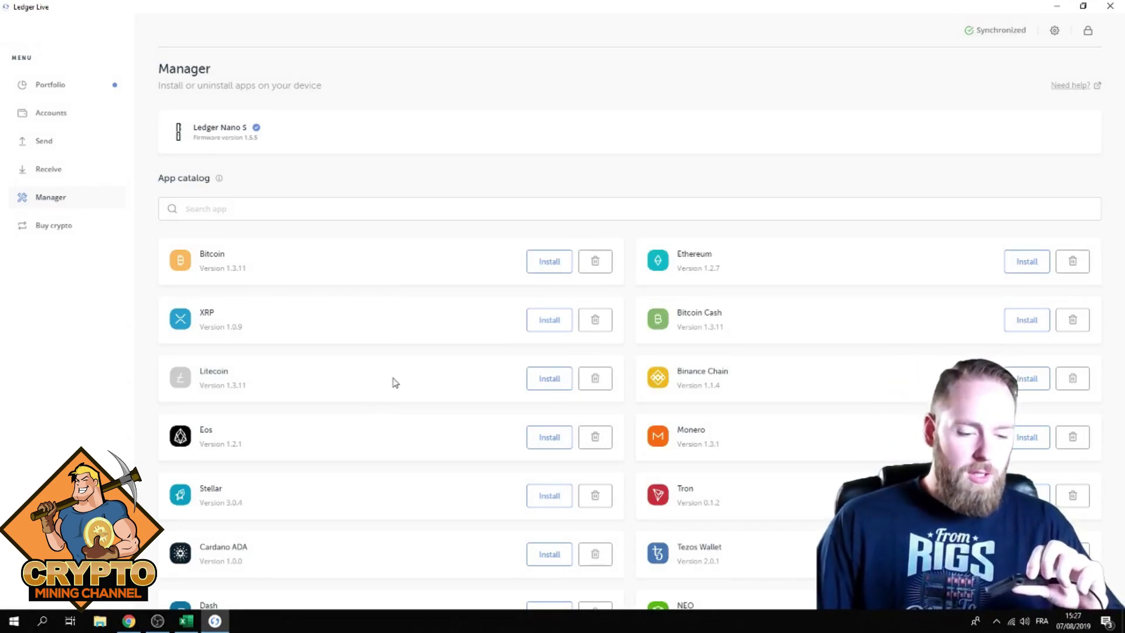
scroll(451, 299, down, 1)
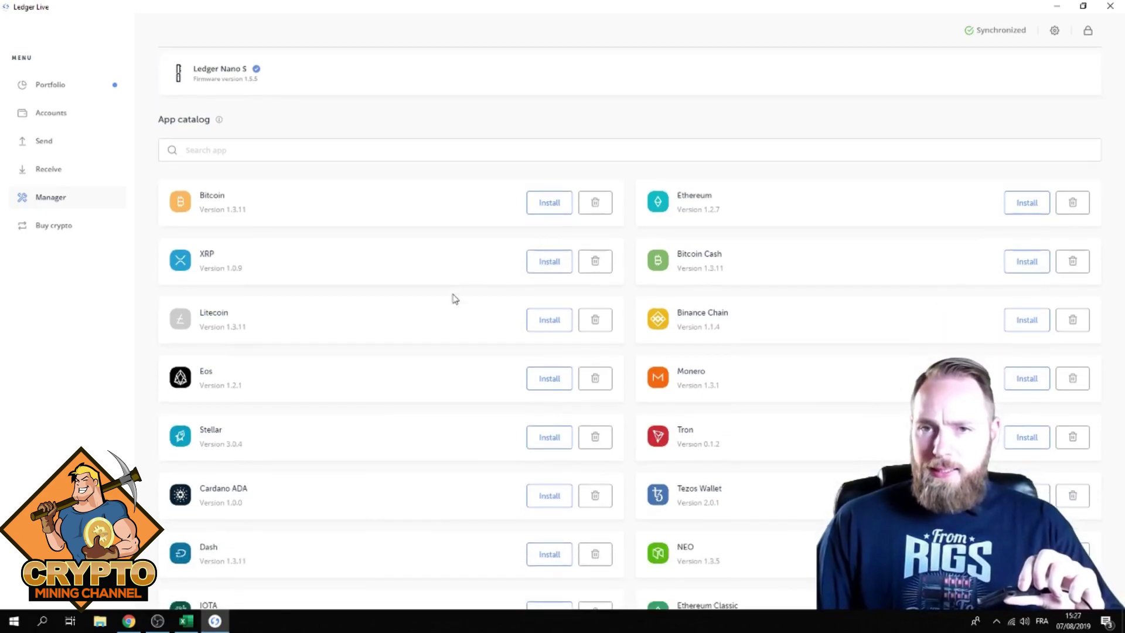
scroll(455, 298, down, 2)
scroll(457, 286, up, 2)
scroll(465, 269, up, 1)
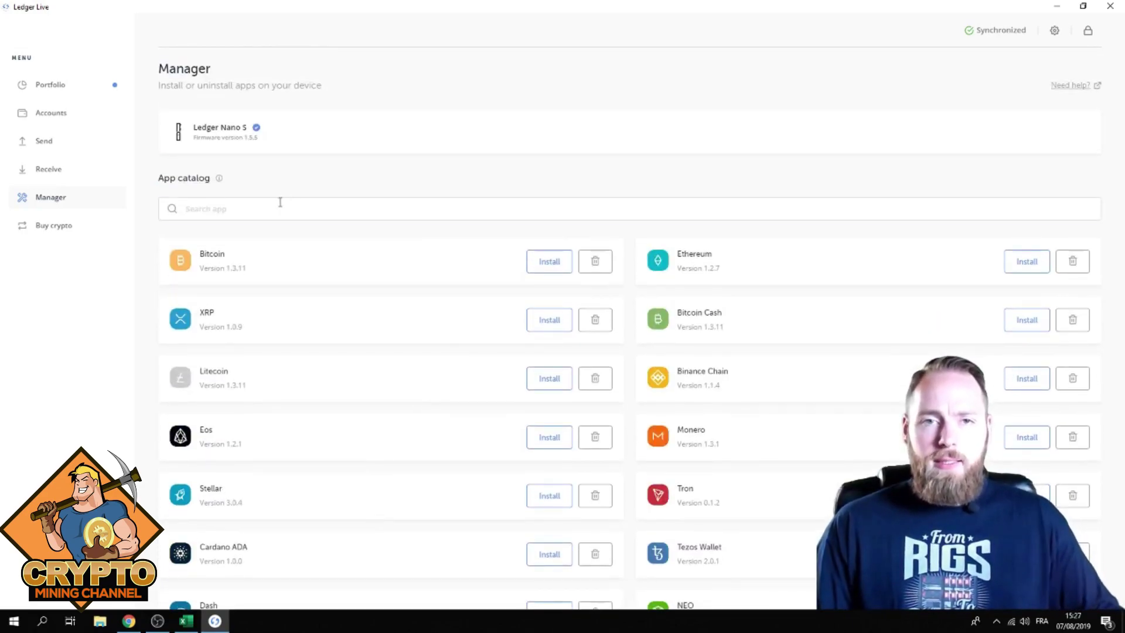
Step: Search 'exp' and uninstall Expanse, then search 'neo' and install NEO
click(278, 207)
text(ex)
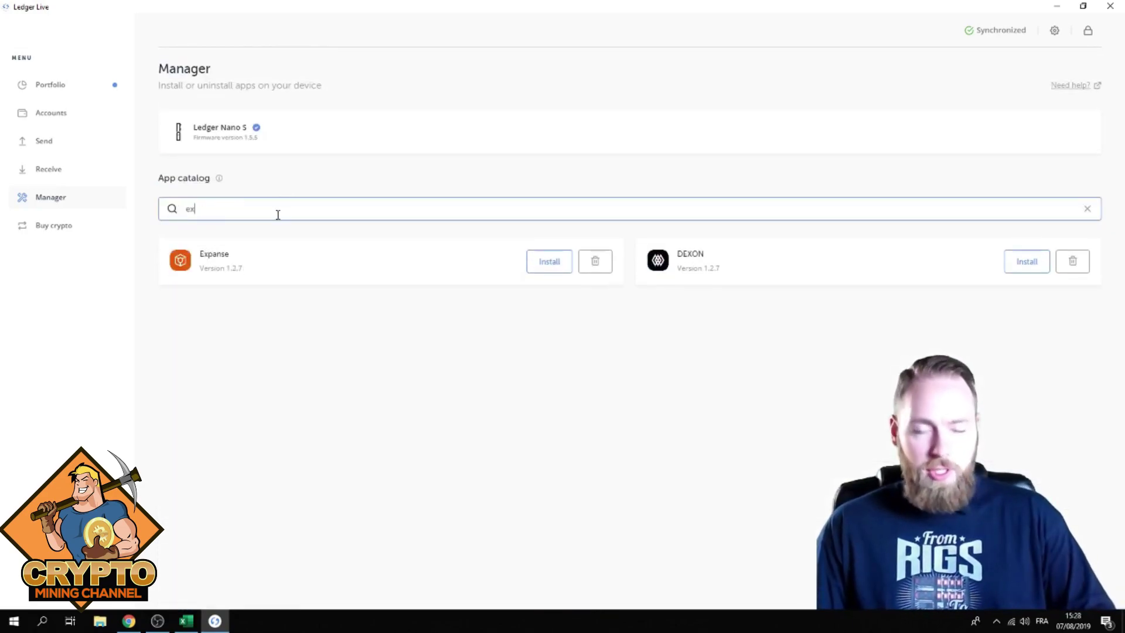
text(p)
click(594, 261)
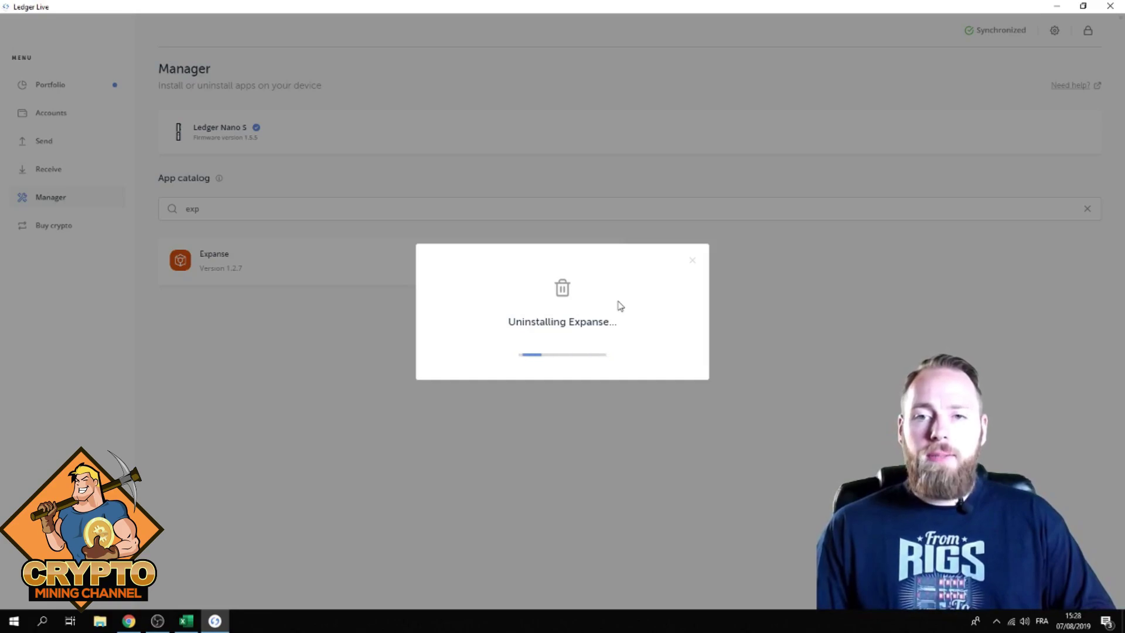
click(377, 208)
text(neo)
click(548, 261)
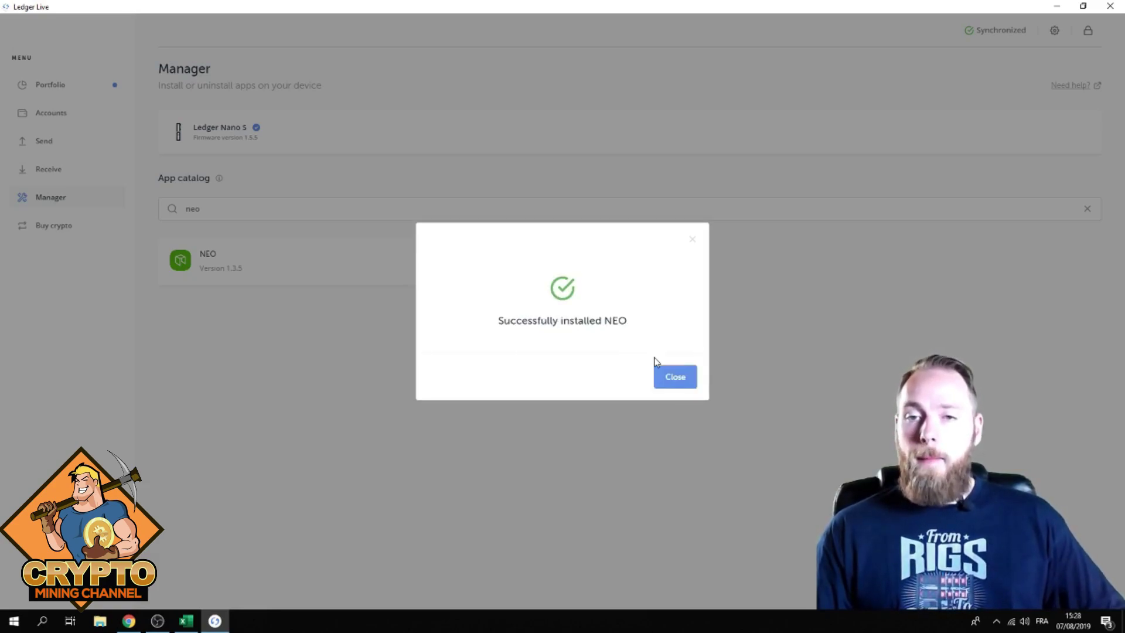
click(674, 377)
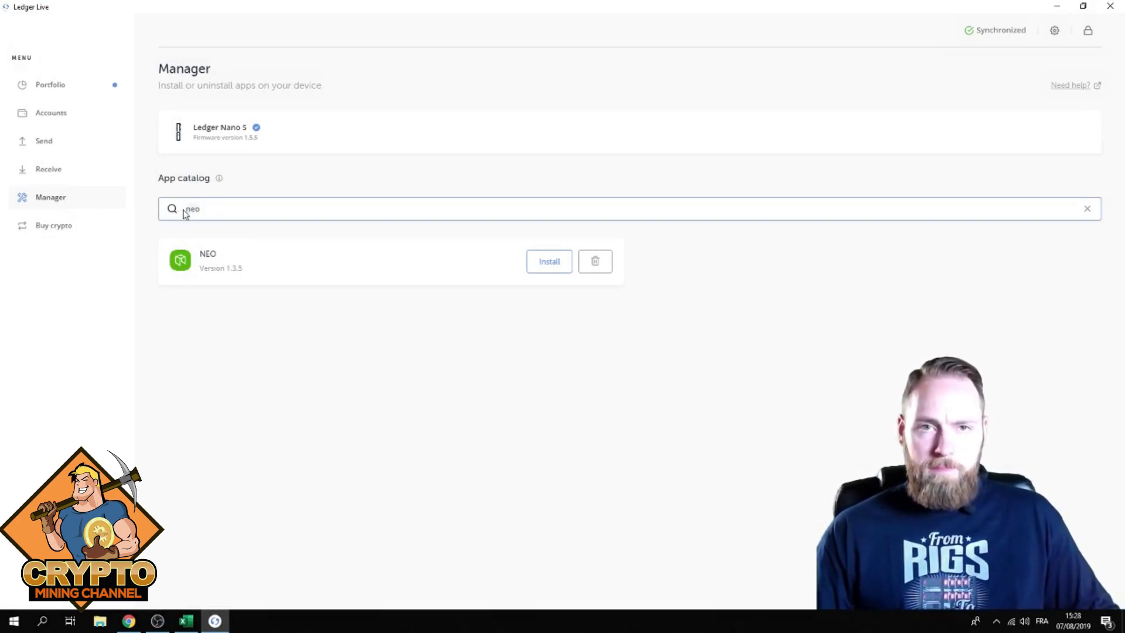
Step: Clear the 'neo' search and try installing Stellar, which fails for lack of storage
key(BackSpace)
key(BackSpace)
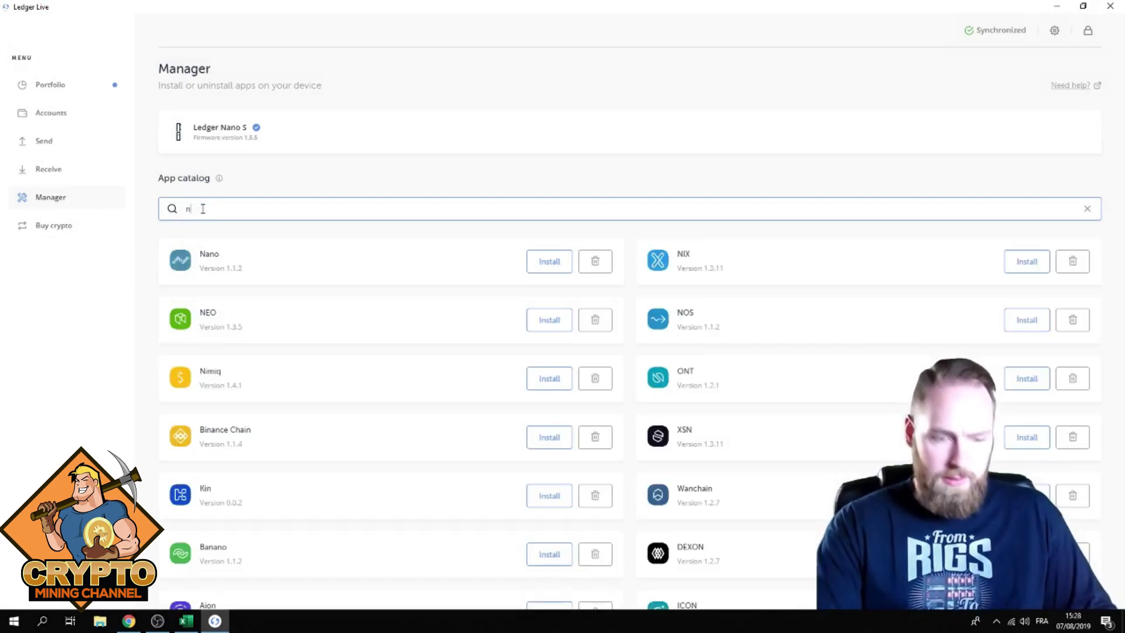
key(BackSpace)
text(stell)
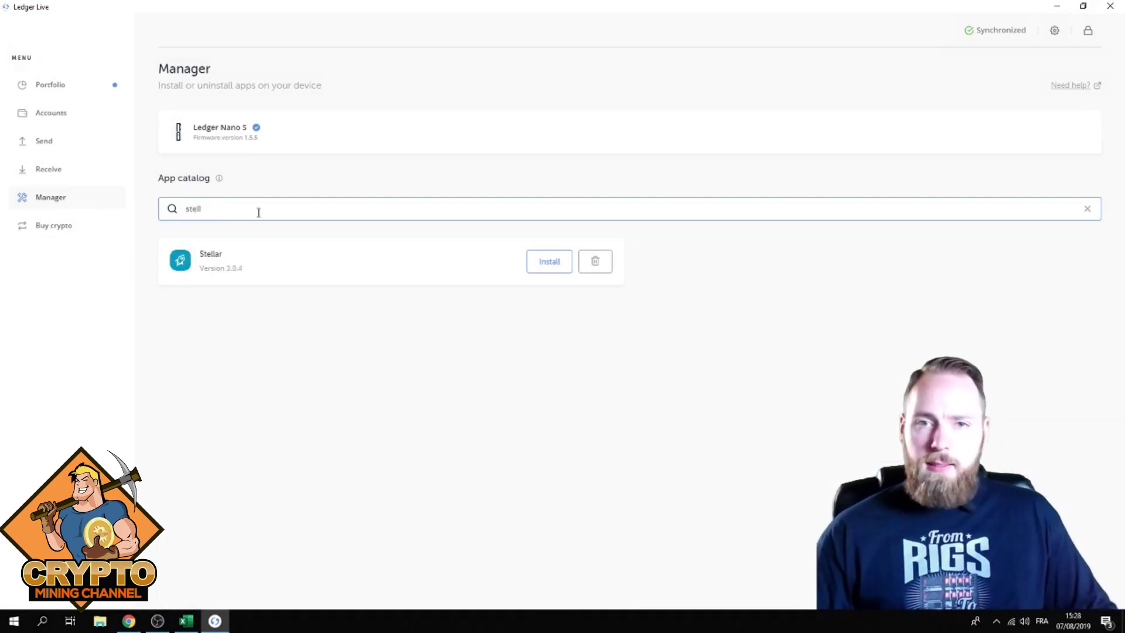
click(544, 265)
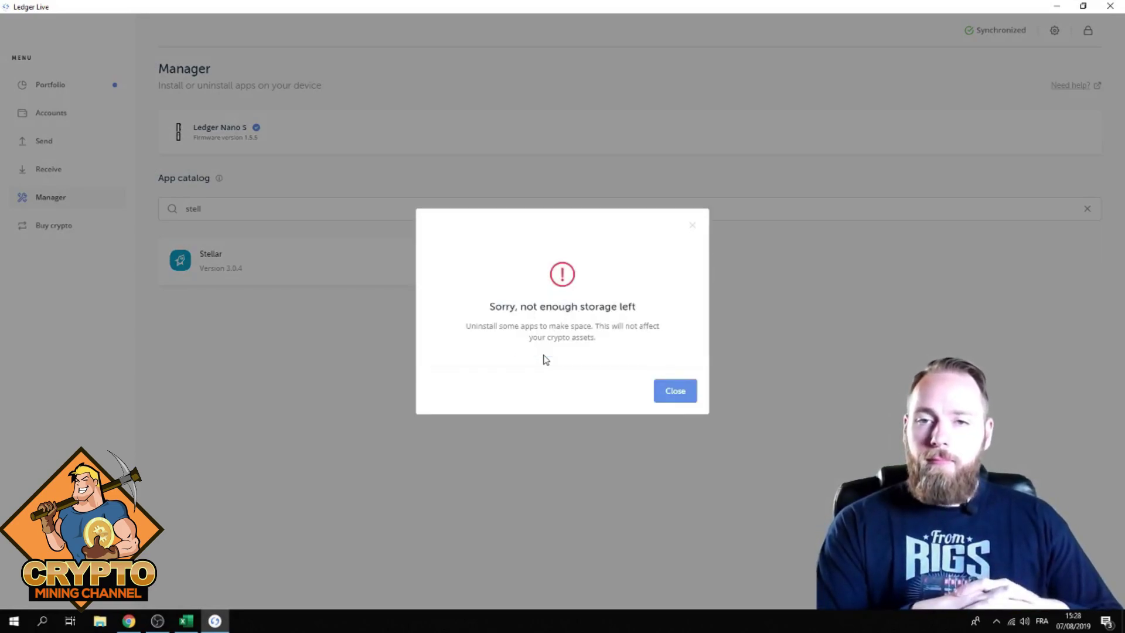
click(691, 225)
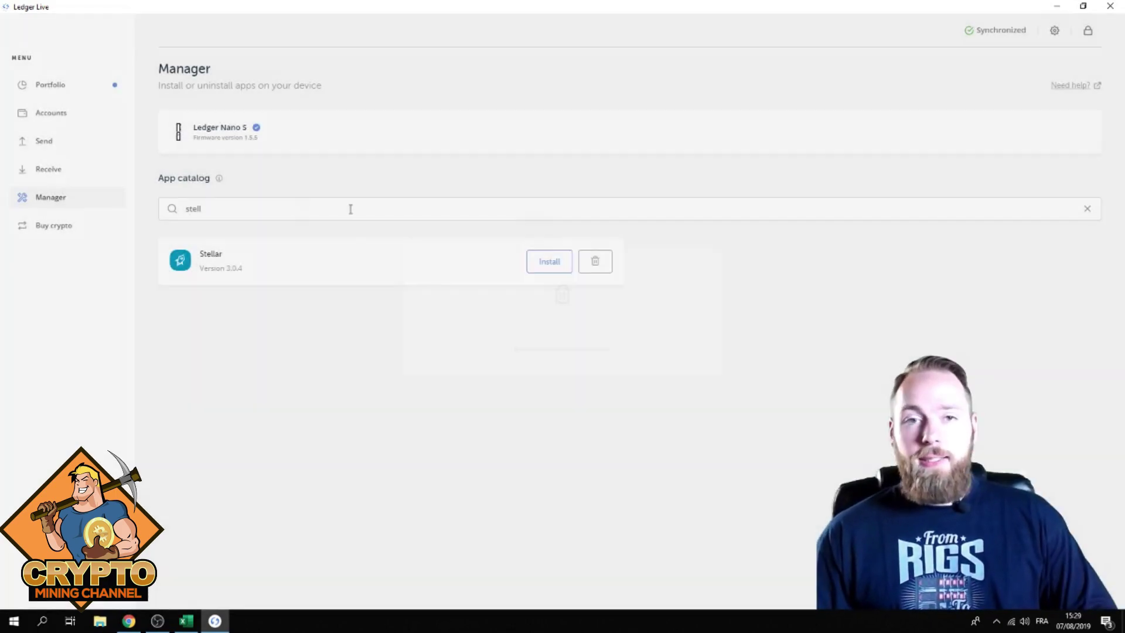
Step: Replace the 'stell' search with 'card' and uninstall Cardano ADA from the Nano S
click(284, 208)
key(BackSpace)
key(BackSpace)
key(BackSpace)
key(BackSpace)
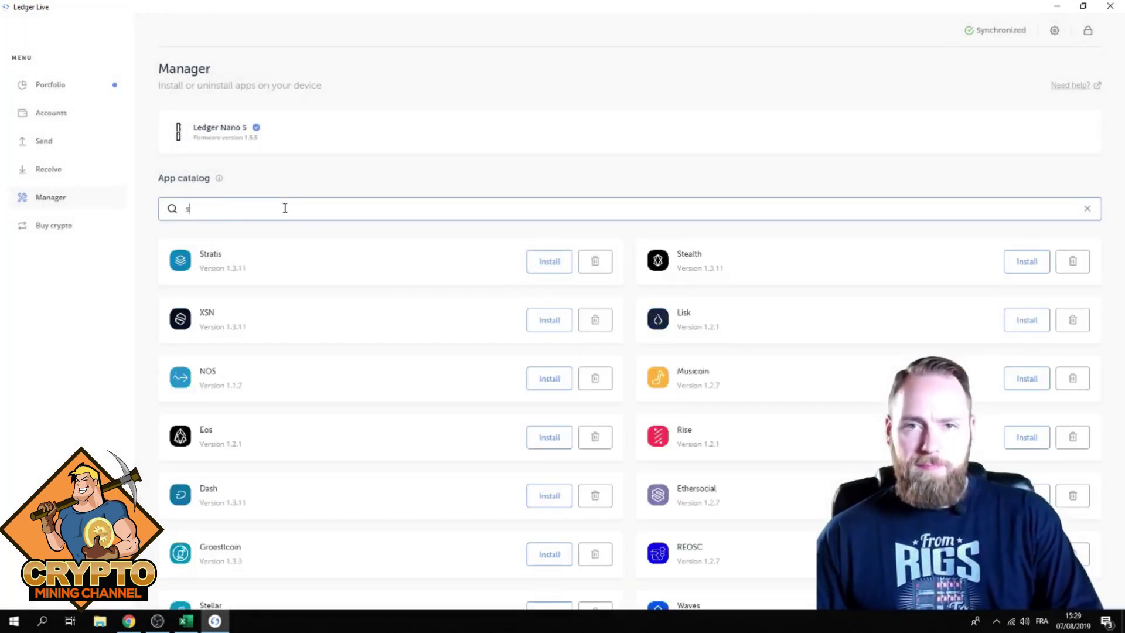
key(BackSpace)
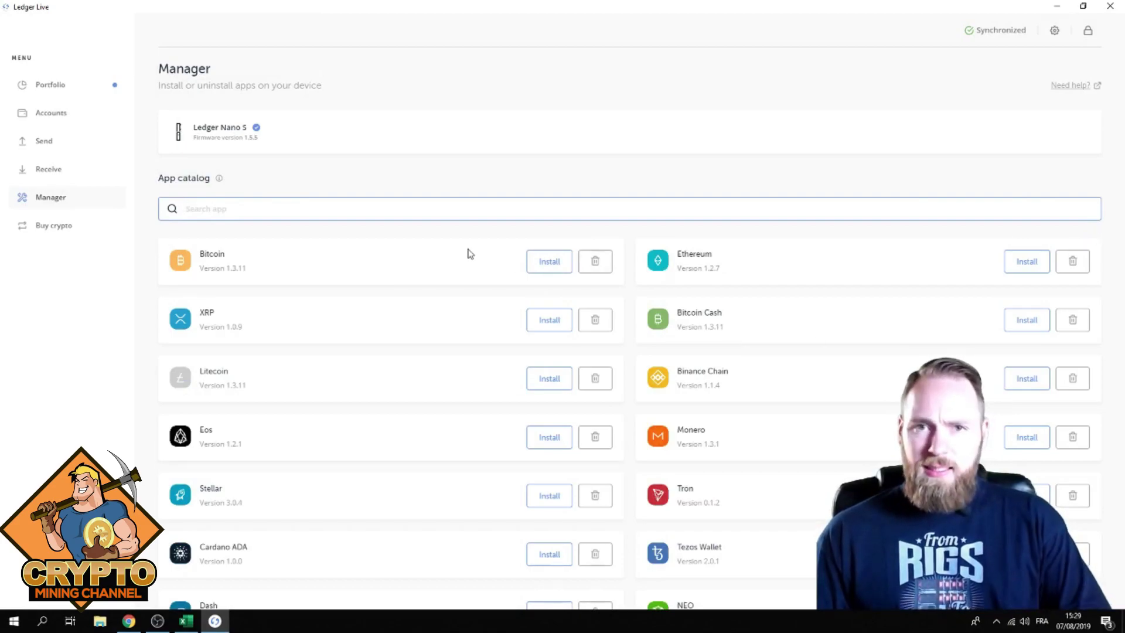
text(card)
click(596, 264)
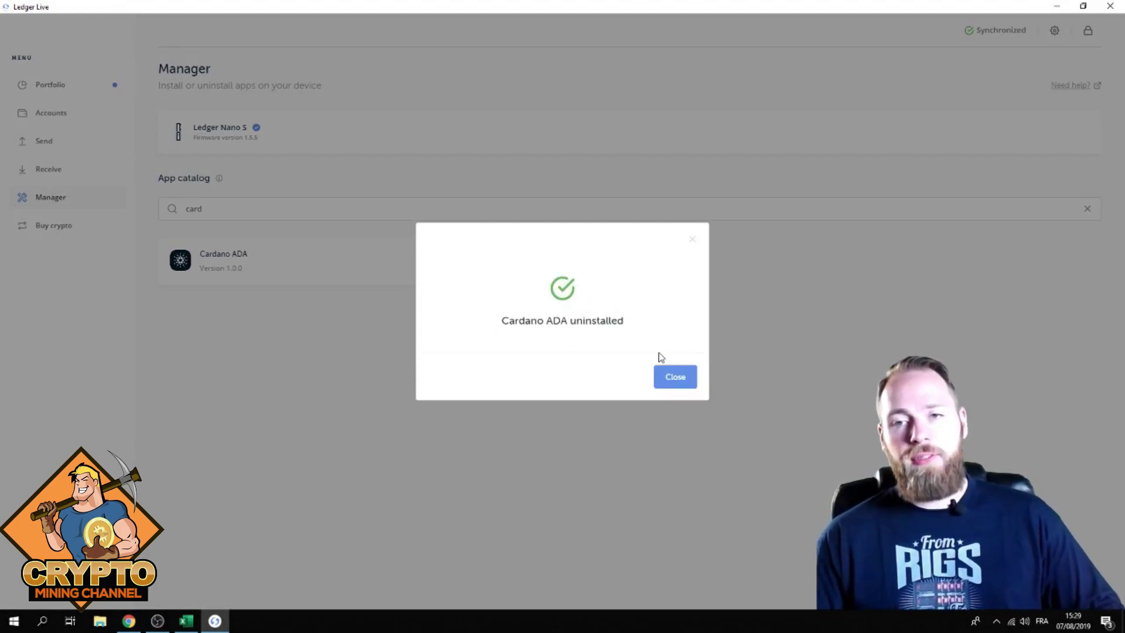
click(672, 374)
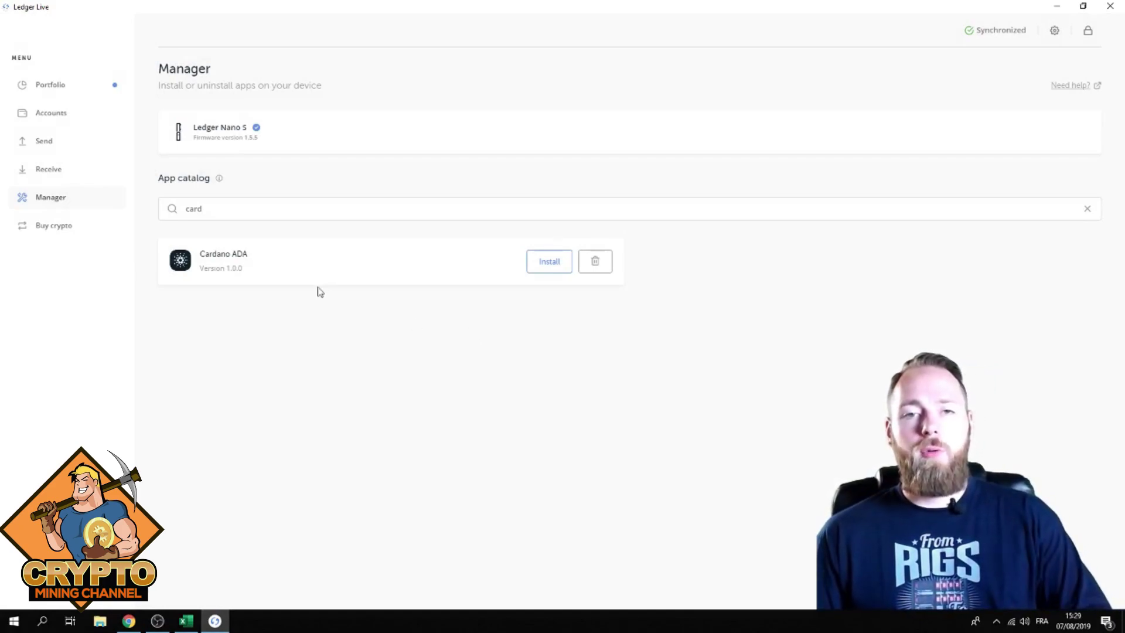
click(185, 212)
text(k)
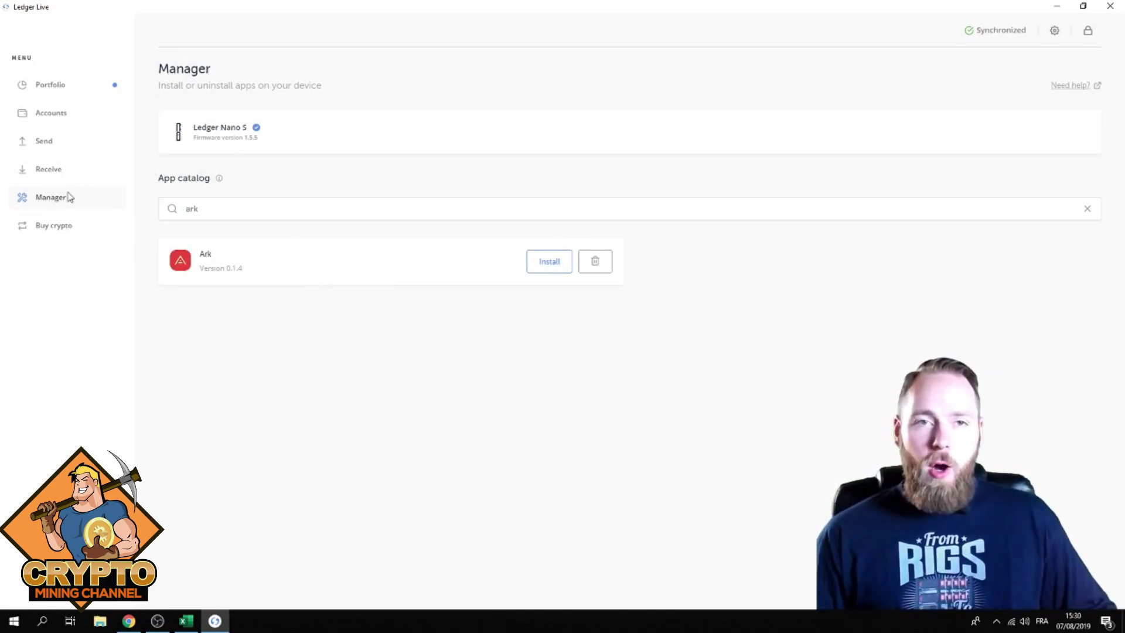
Step: Go to Accounts, start Add account, and browse the crypto asset list without choosing
click(51, 117)
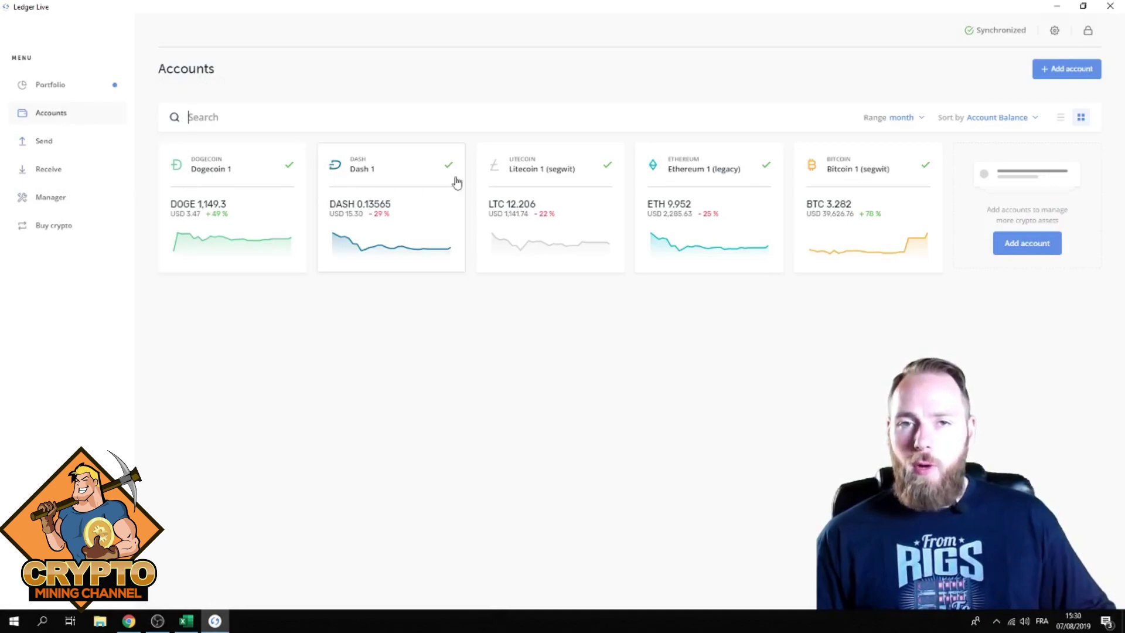
click(1037, 250)
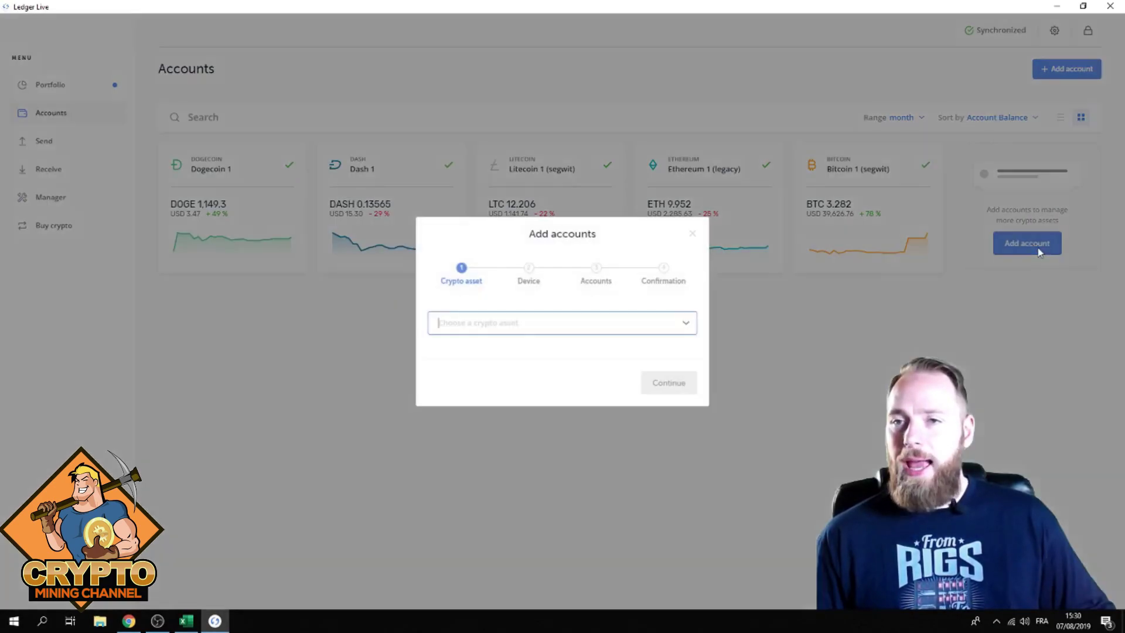
click(686, 325)
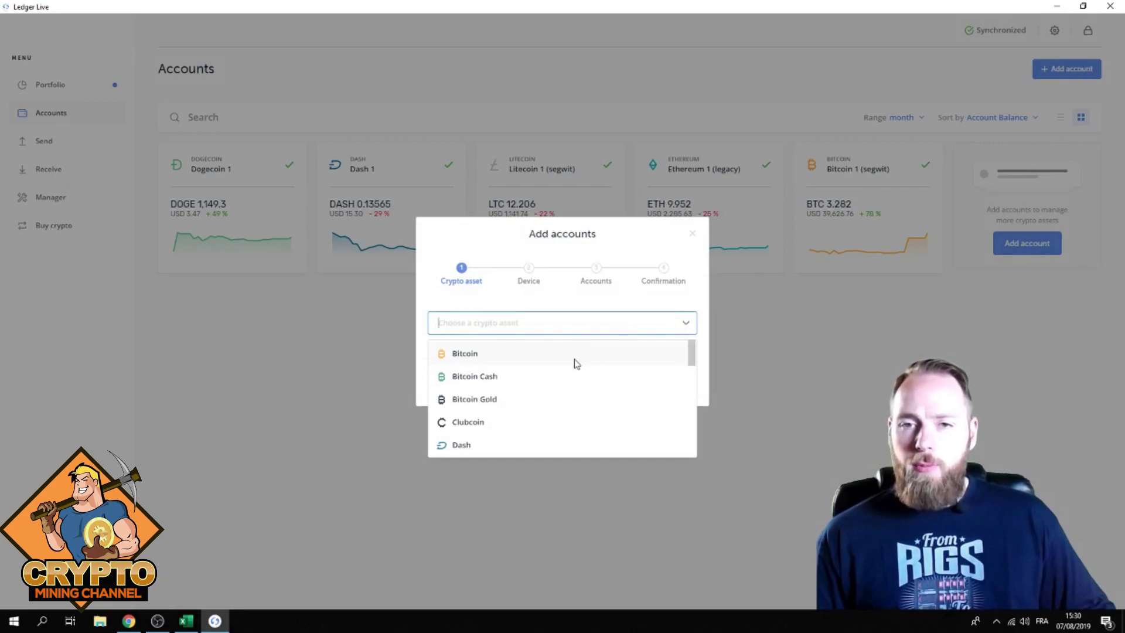
scroll(571, 378, down, 5)
scroll(568, 390, down, 5)
scroll(568, 391, down, 5)
scroll(570, 392, down, 5)
scroll(571, 391, down, 1)
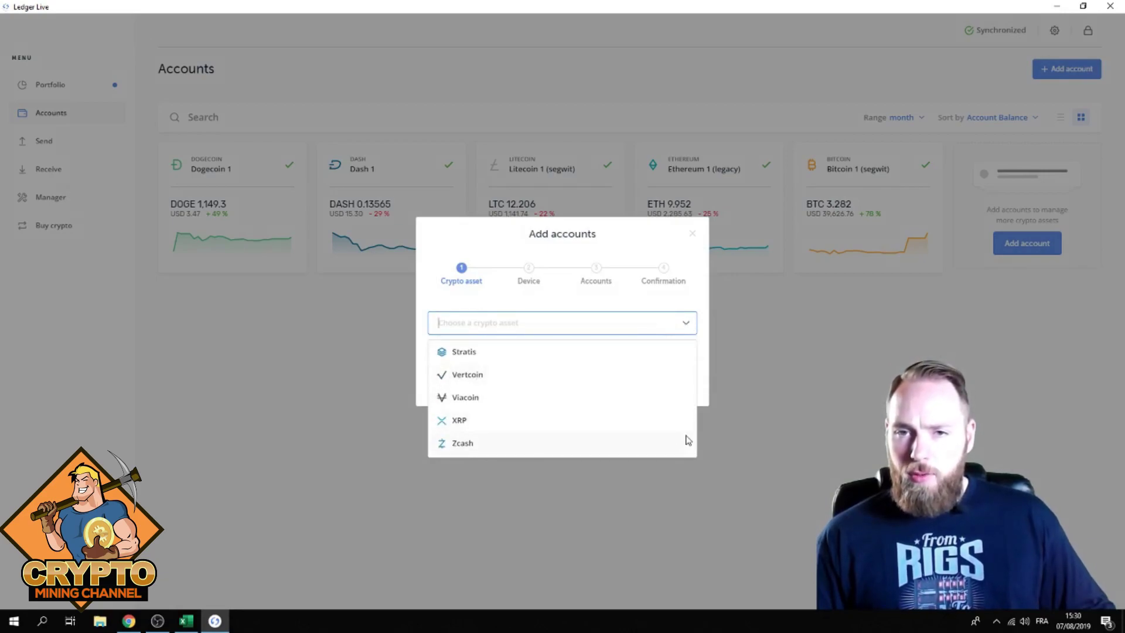
scroll(563, 431, up, 1)
scroll(519, 431, up, 2)
scroll(515, 431, up, 2)
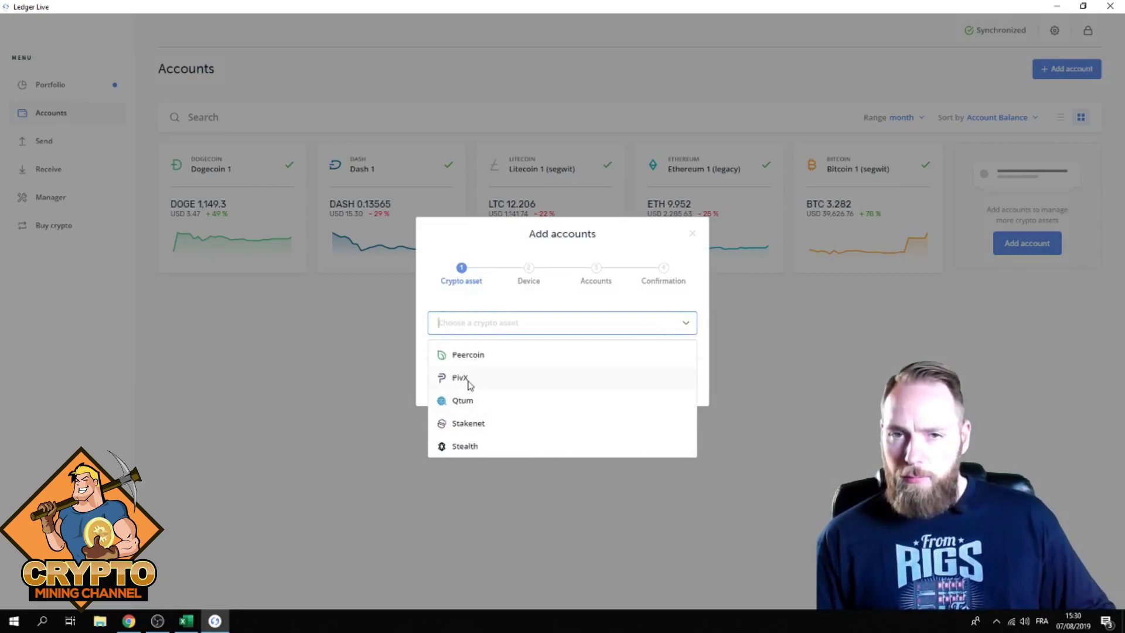
scroll(585, 404, up, 3)
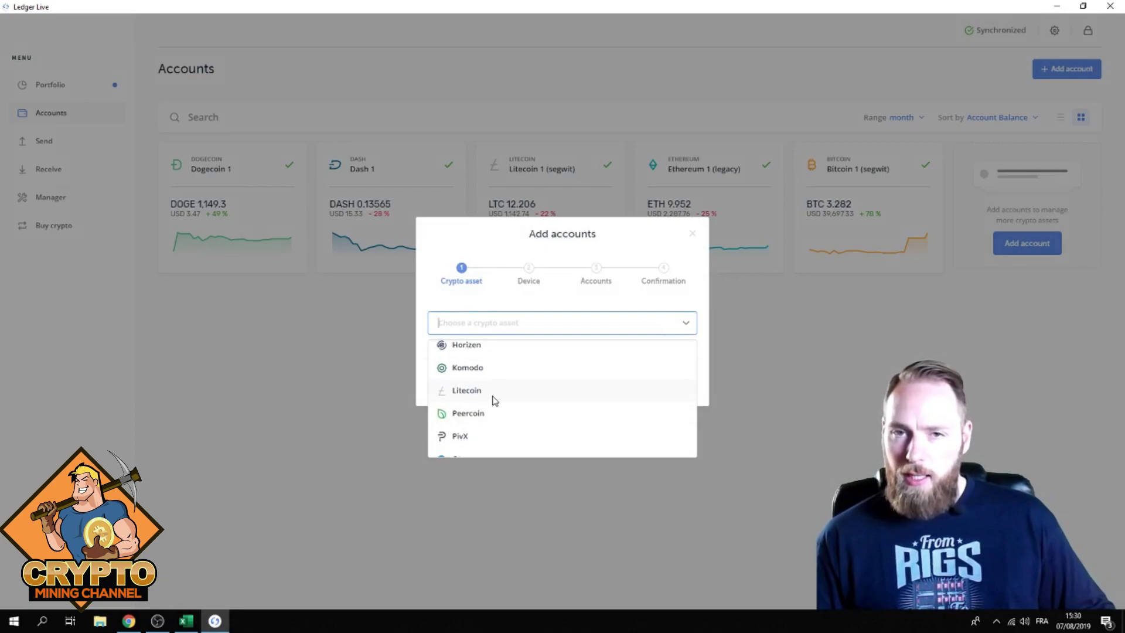
scroll(518, 400, up, 2)
scroll(516, 399, up, 3)
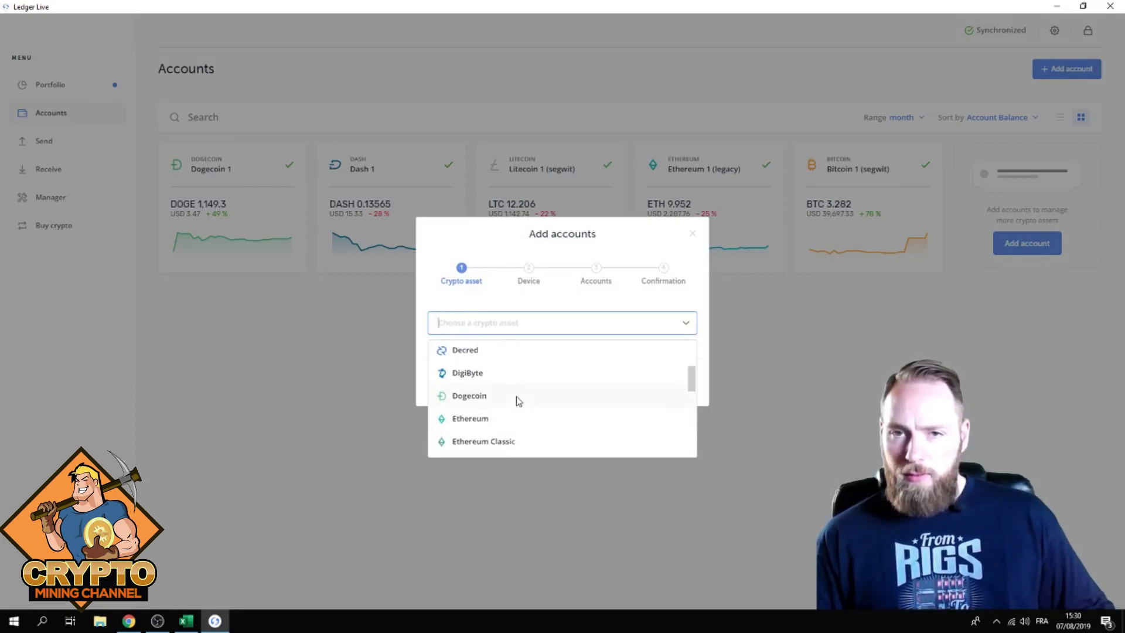
scroll(517, 401, up, 2)
scroll(505, 399, up, 2)
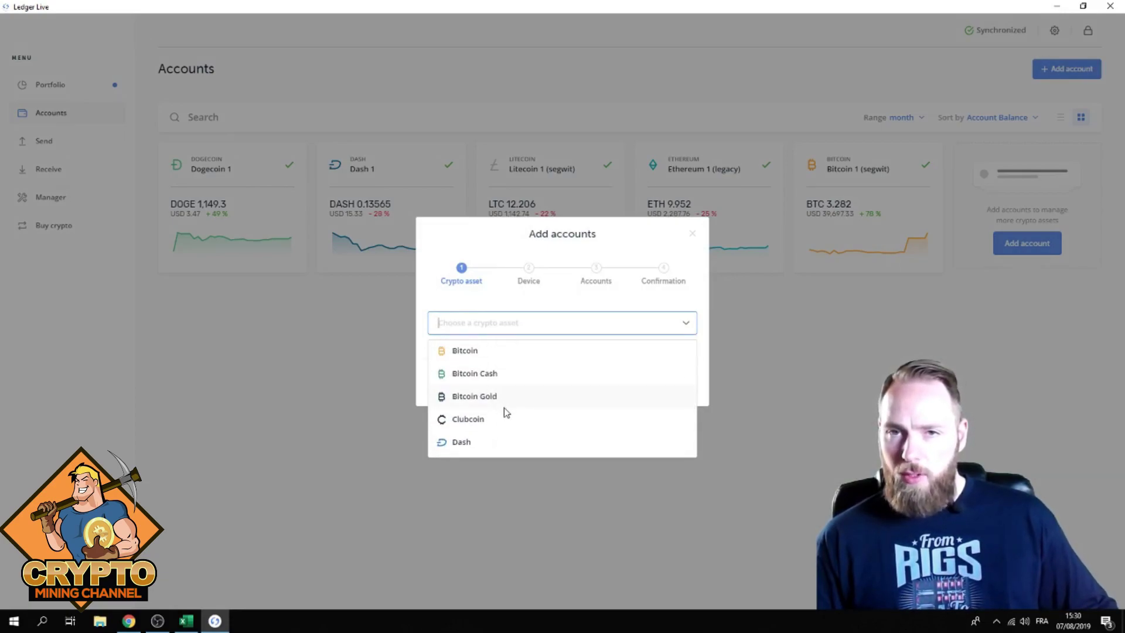
click(769, 349)
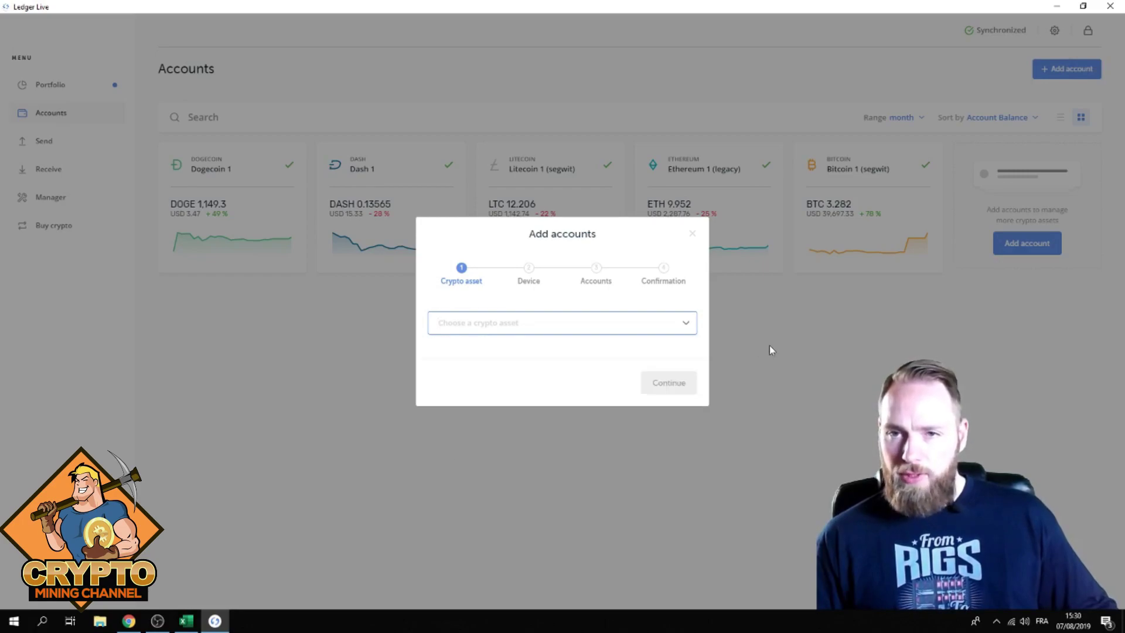
Step: Cancel the add-account dialog, leaving the Accounts page with its five account cards
click(692, 234)
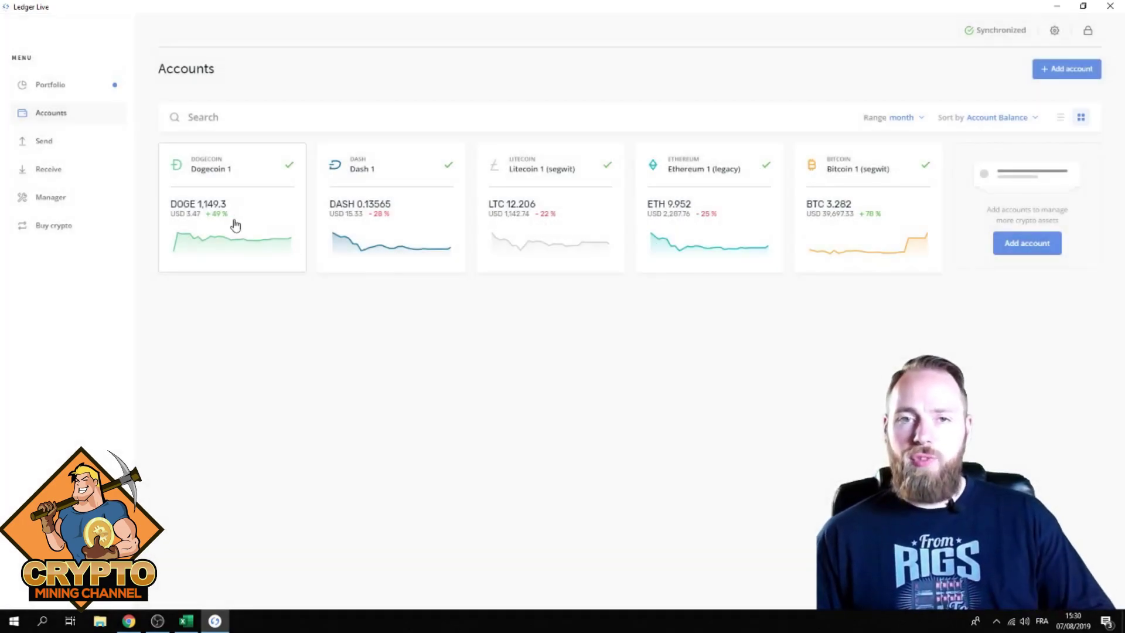